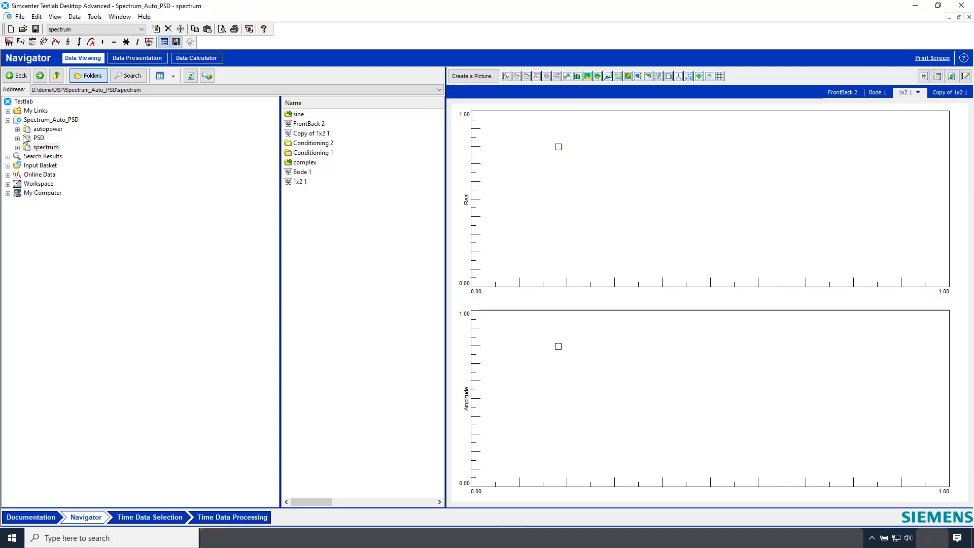
# - Plot the 1:sine throughput signal in both plots, with the lower Y axis shown as Real
pyautogui.click(17, 147)
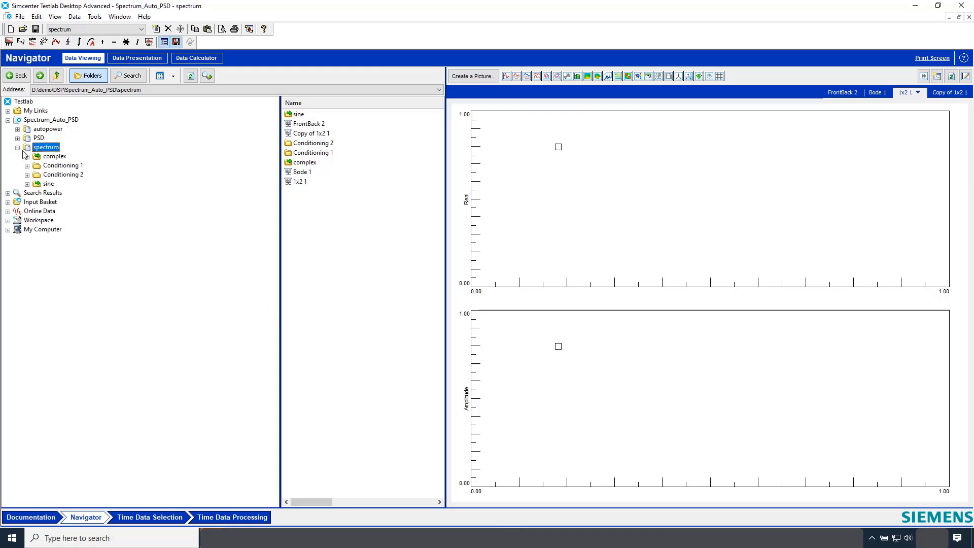
pyautogui.click(27, 184)
pyautogui.click(69, 192)
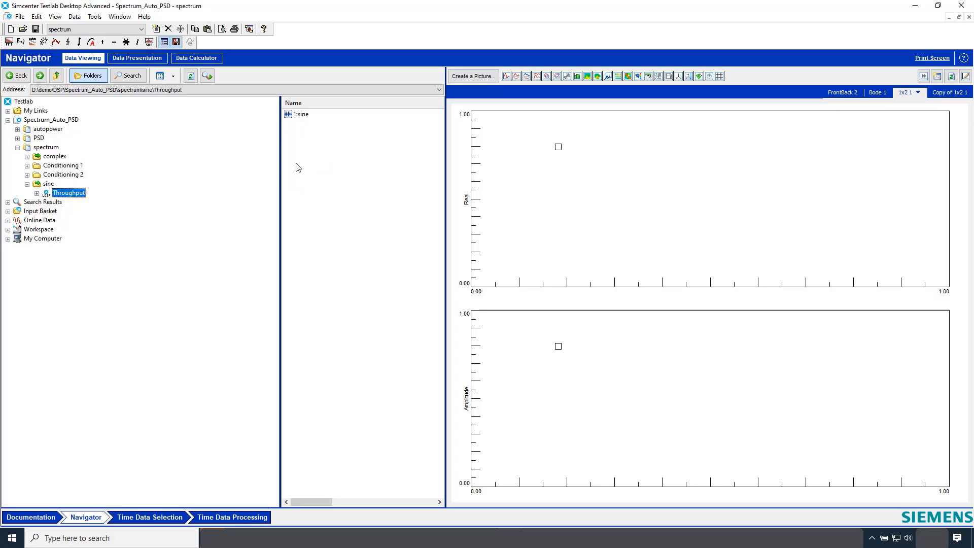
pyautogui.moveTo(299, 116)
pyautogui.mouseDown()
pyautogui.moveTo(482, 174)
pyautogui.moveTo(457, 320)
pyautogui.moveTo(518, 382)
pyautogui.mouseUp()
pyautogui.rightClick(444, 397)
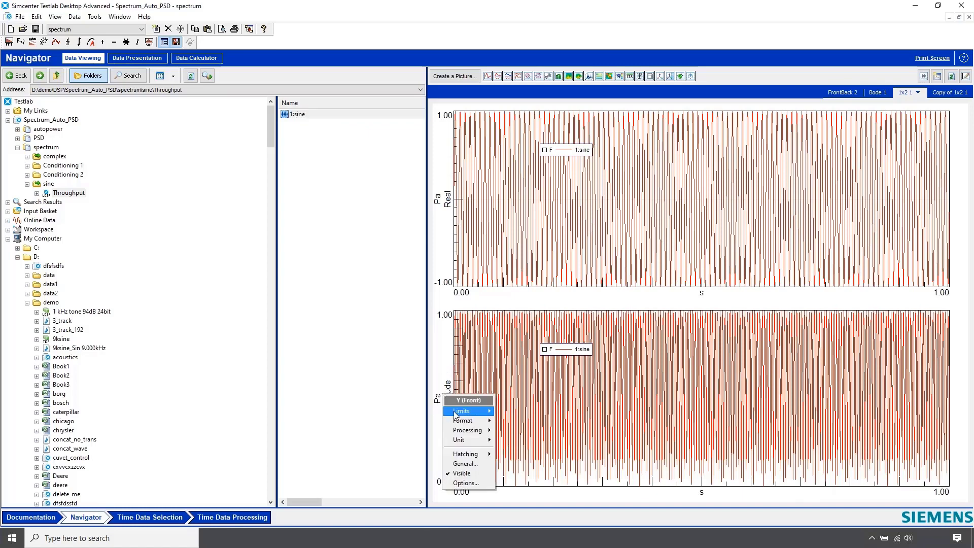
pyautogui.click(512, 421)
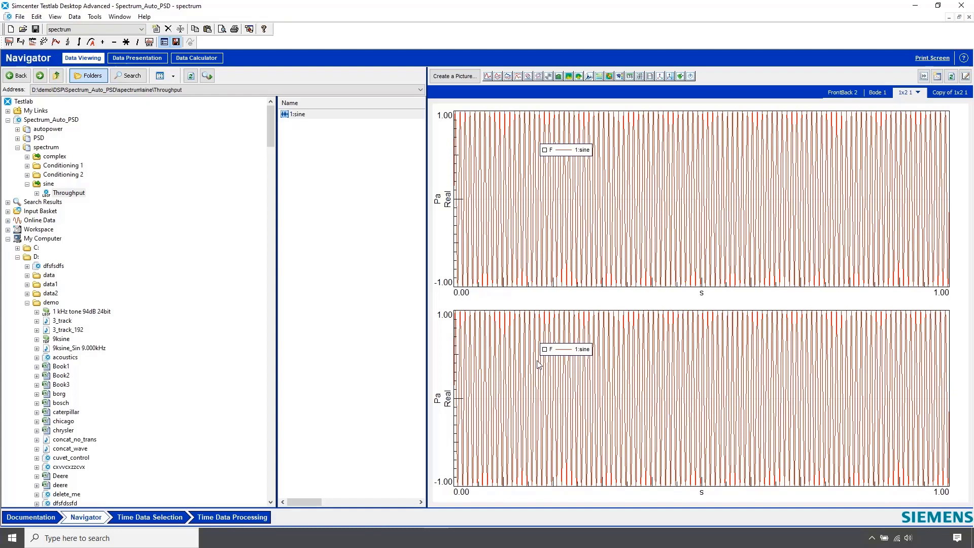
# - Zoom the upper plot's time axis to 0–0.12 s, then restore the full 0–1 s range
pyautogui.doubleClick(502, 301)
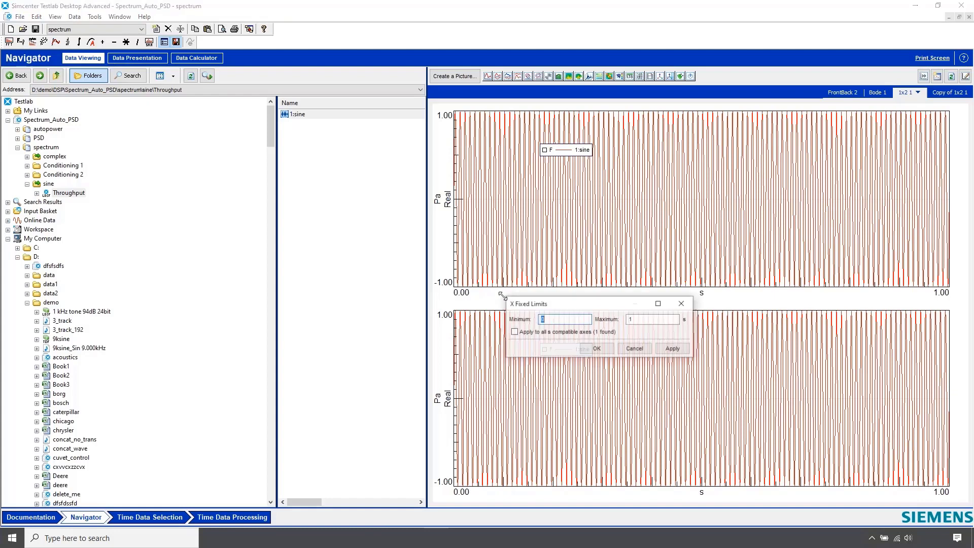
pyautogui.doubleClick(628, 318)
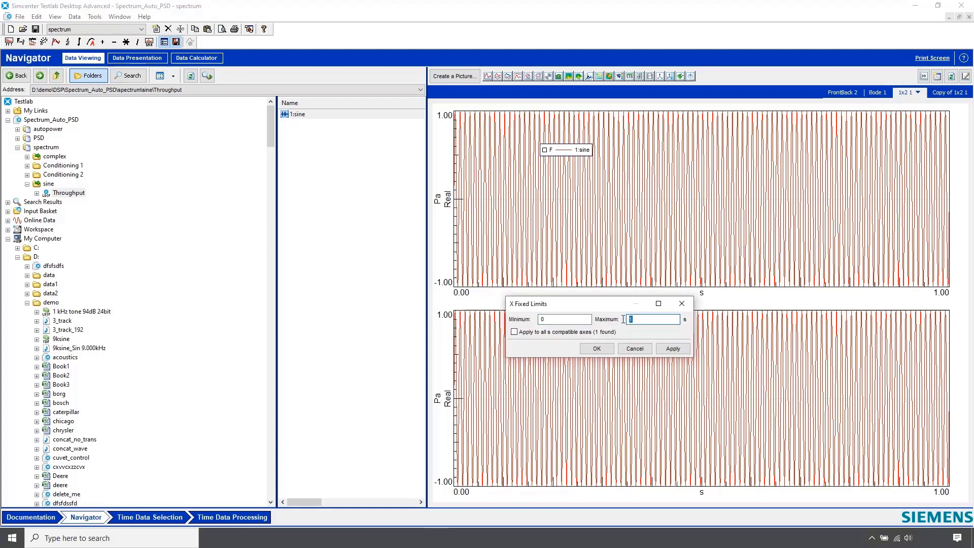
pyautogui.write('.12')
pyautogui.click(609, 349)
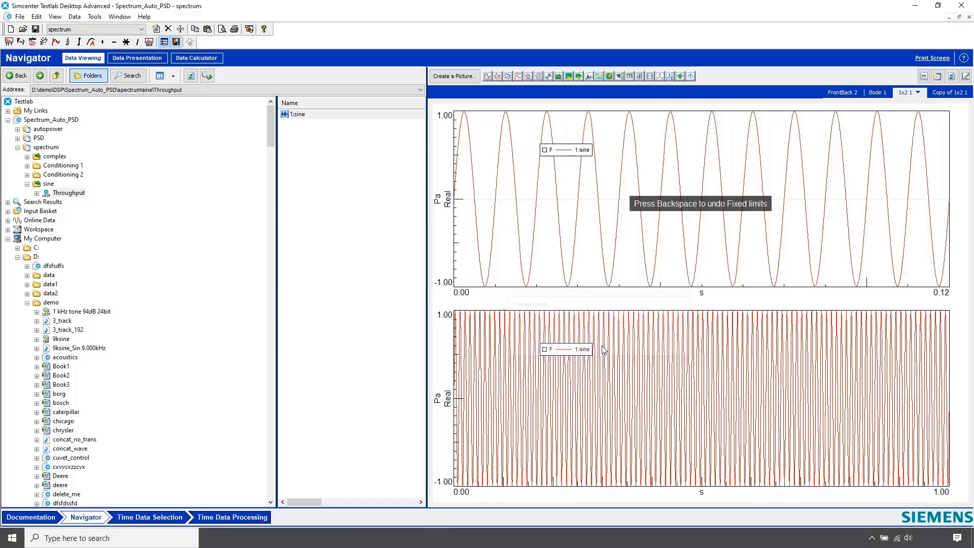
pyautogui.rightClick(628, 297)
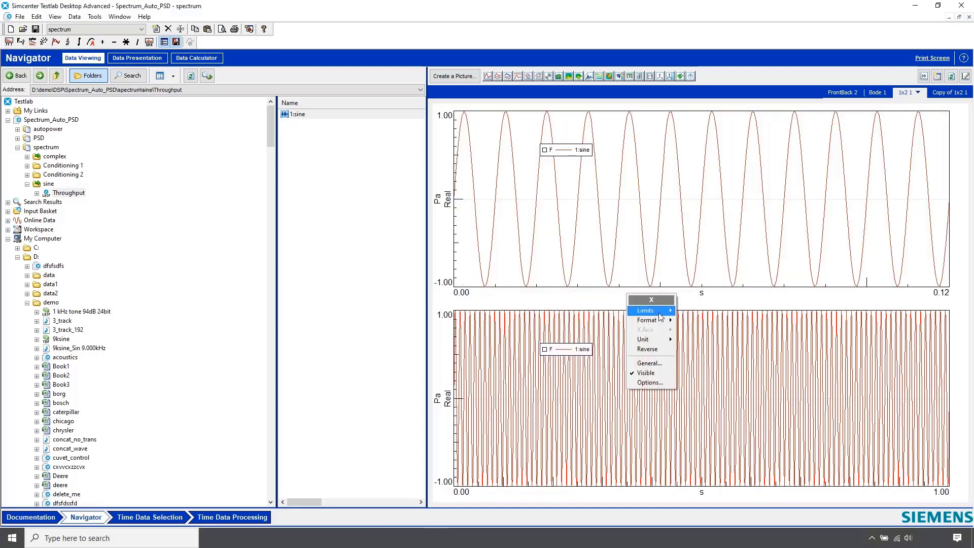
pyautogui.moveTo(646, 310)
pyautogui.click(688, 311)
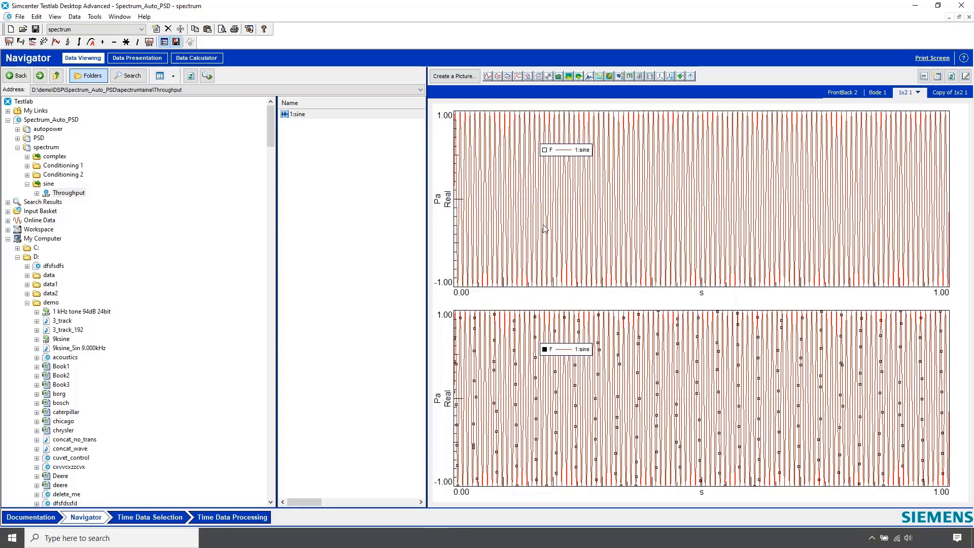
pyautogui.click(10, 43)
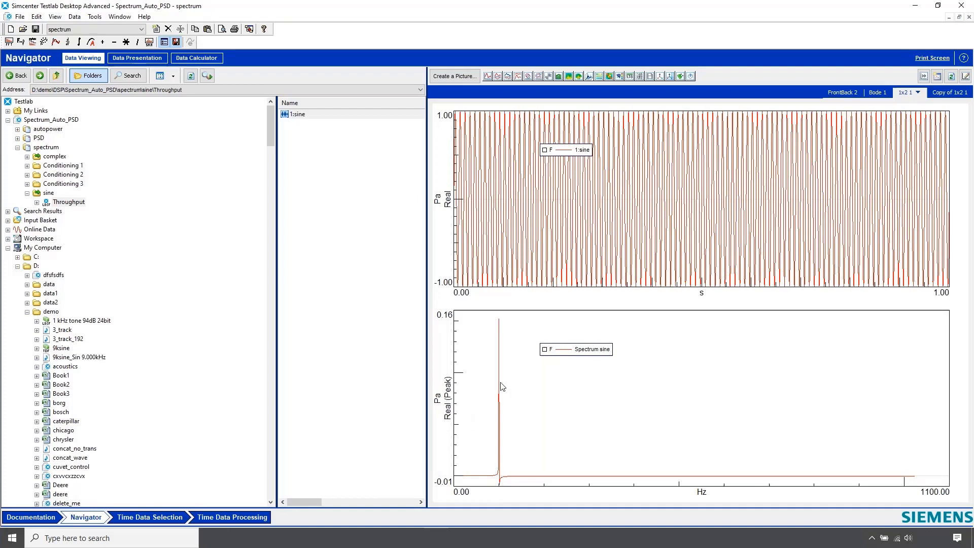
pyautogui.rightClick(556, 405)
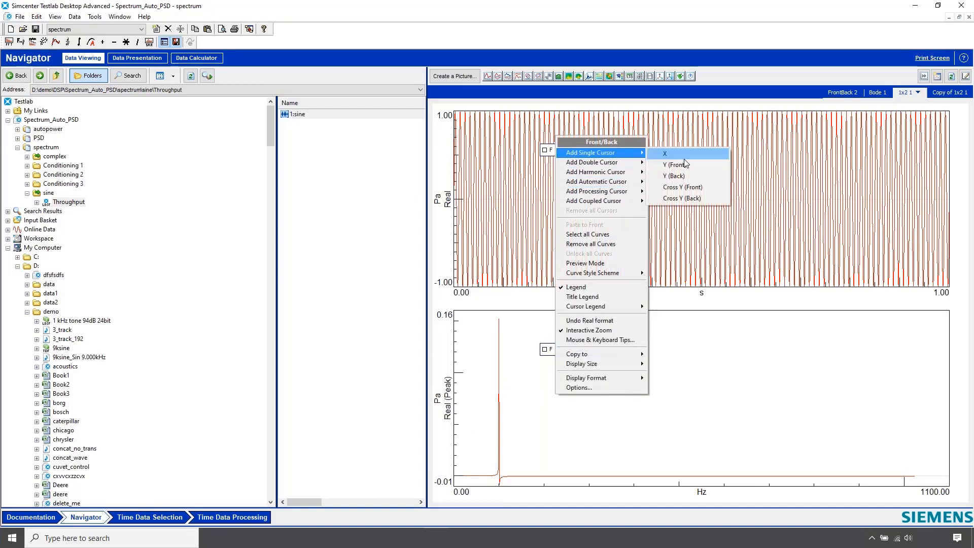
pyautogui.click(685, 162)
pyautogui.moveTo(702, 355); pyautogui.dragTo(499, 351)
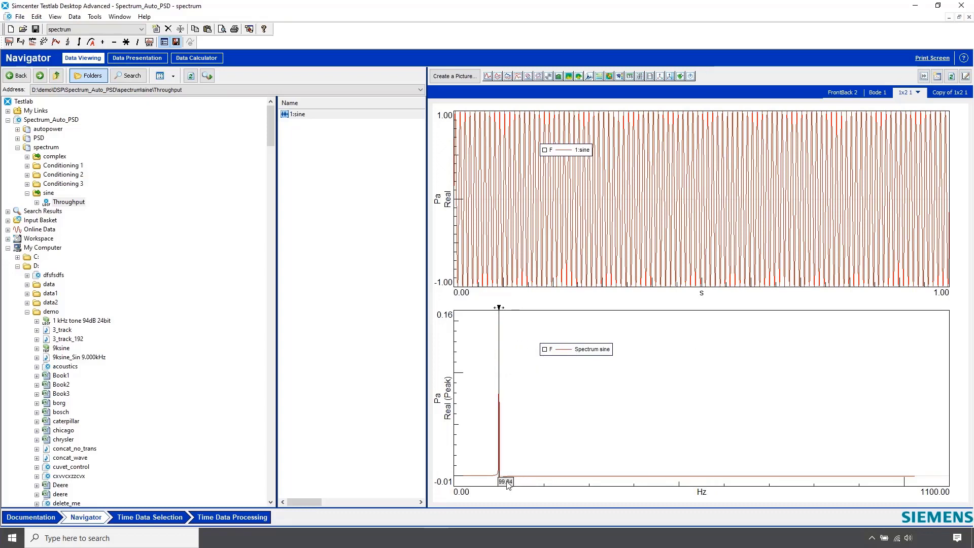
pyautogui.moveTo(500, 357); pyautogui.dragTo(630, 366)
pyautogui.rightClick(630, 367)
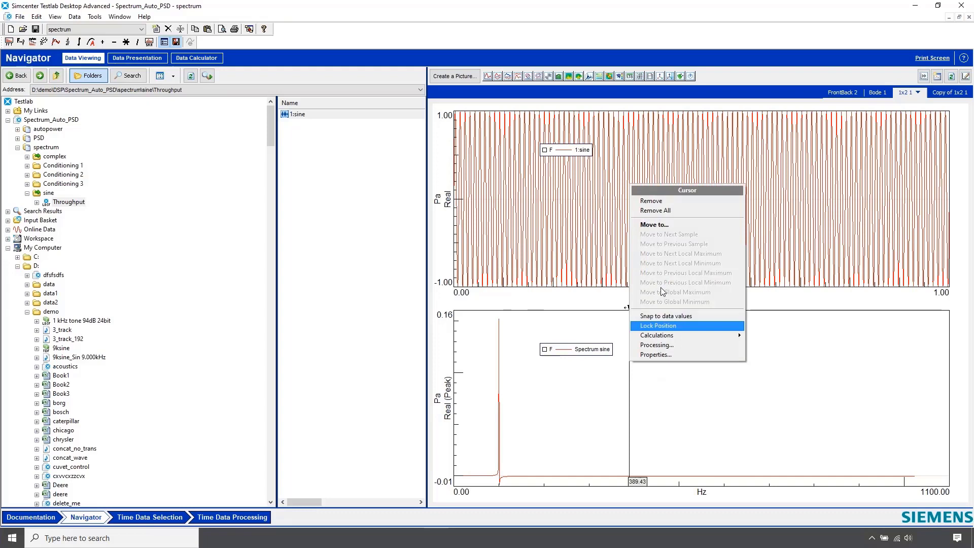
pyautogui.click(662, 203)
pyautogui.click(502, 412)
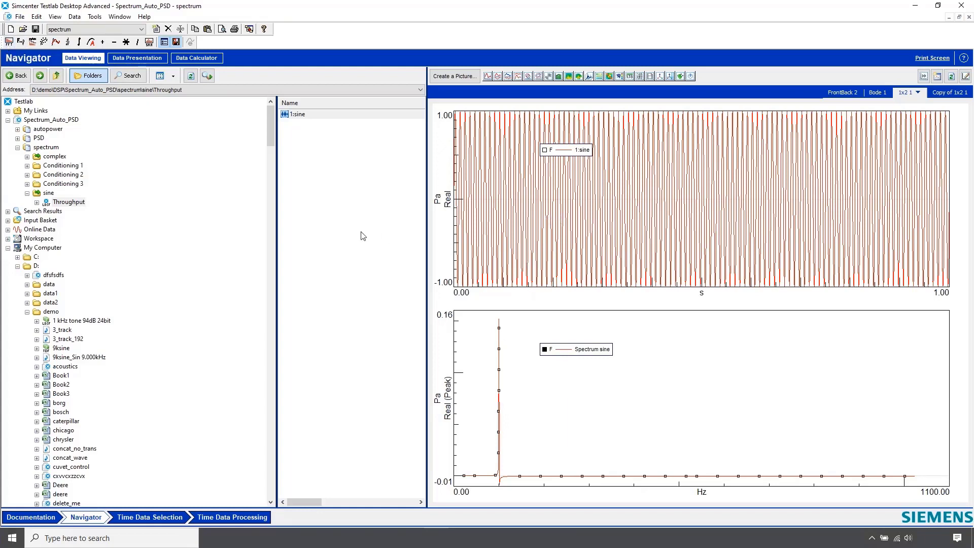
# - Inverse-transform the spectrum to a time signal and limit the upper plot to 0–0.12 s
pyautogui.click(9, 42)
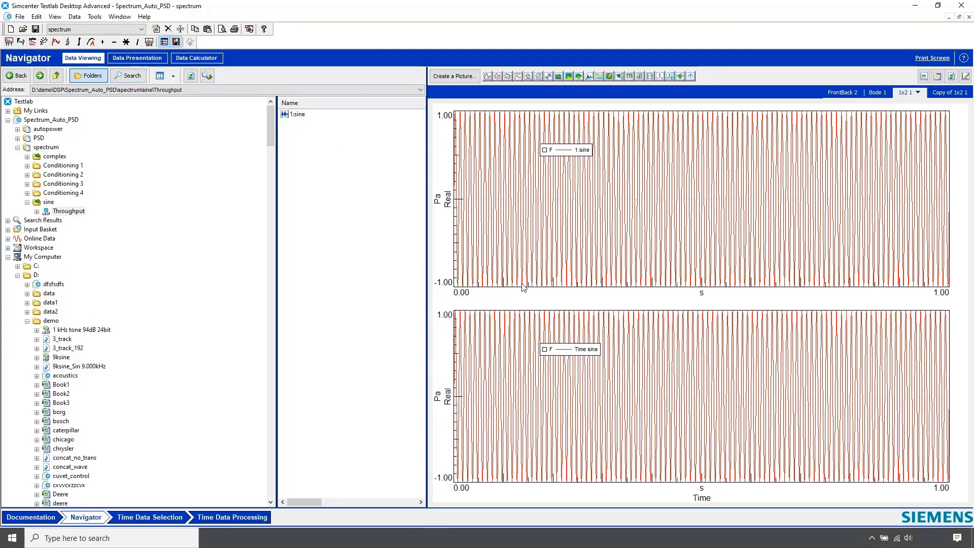
pyautogui.doubleClick(927, 302)
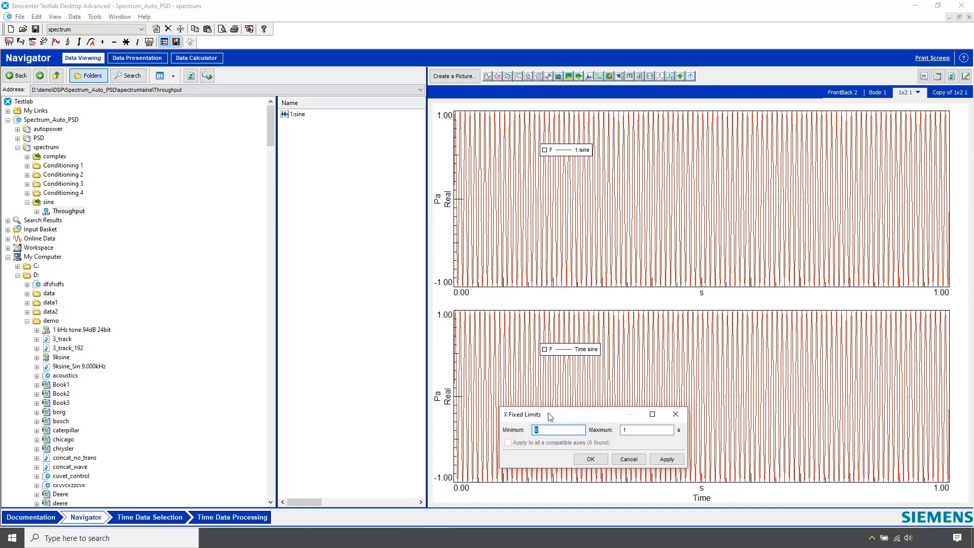
pyautogui.moveTo(547, 409); pyautogui.dragTo(441, 208)
pyautogui.click(515, 223)
pyautogui.doubleClick(516, 224)
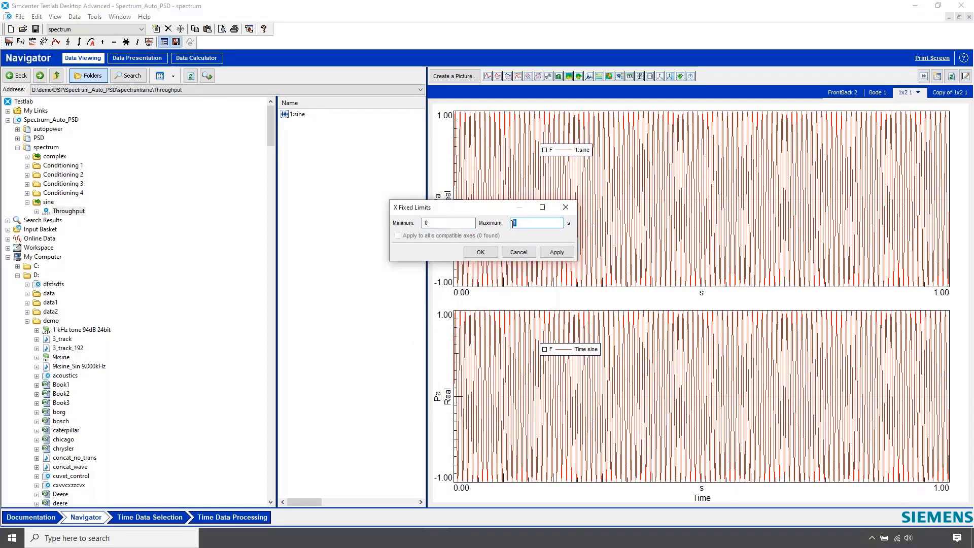
pyautogui.write('.12')
pyautogui.click(491, 255)
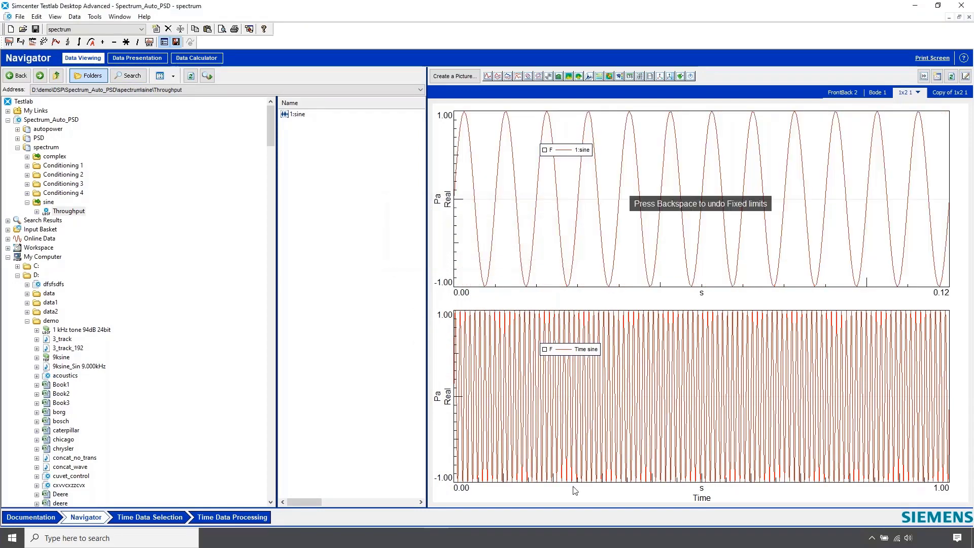
# - Set the lower plot's time range to 0–0.12 s as well
pyautogui.doubleClick(643, 496)
pyautogui.doubleClick(783, 485)
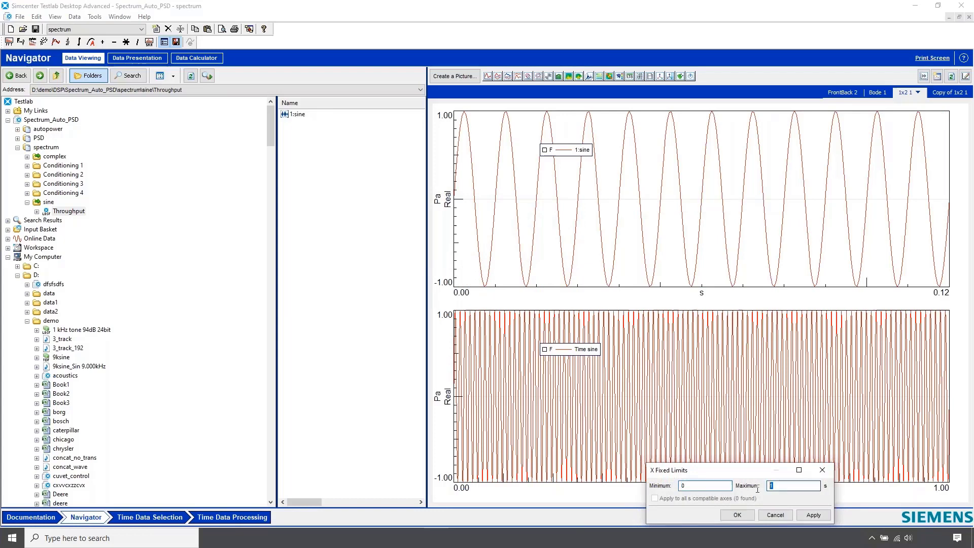
pyautogui.write('.12')
pyautogui.press('Return')
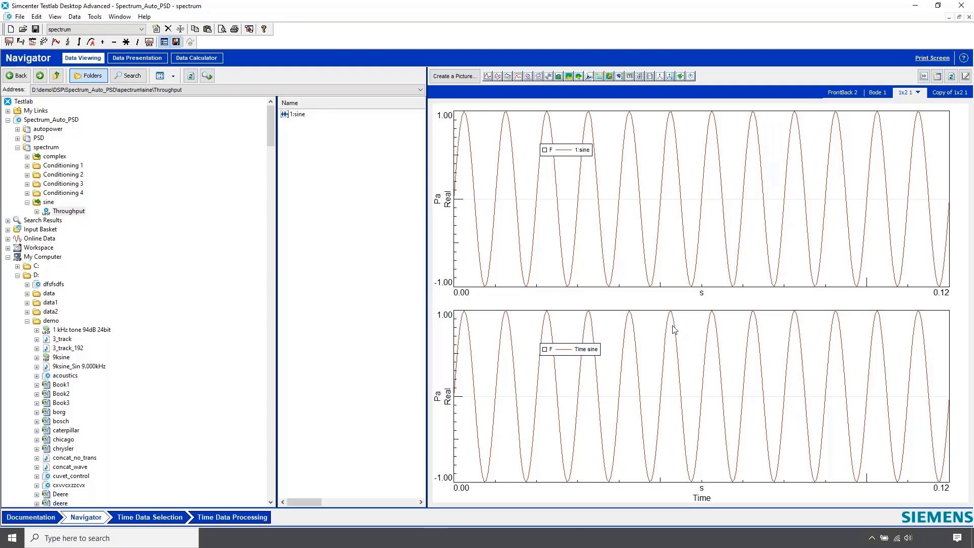
# - Switch to the 'Copy of 1x2 1' layout and open the complex Throughput run
pyautogui.click(942, 93)
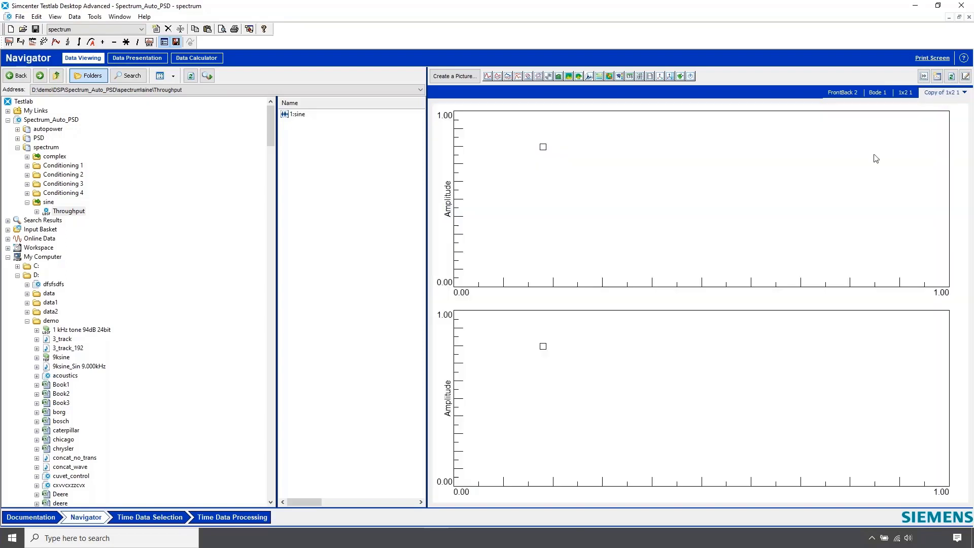
pyautogui.click(69, 211)
pyautogui.click(27, 203)
pyautogui.click(27, 157)
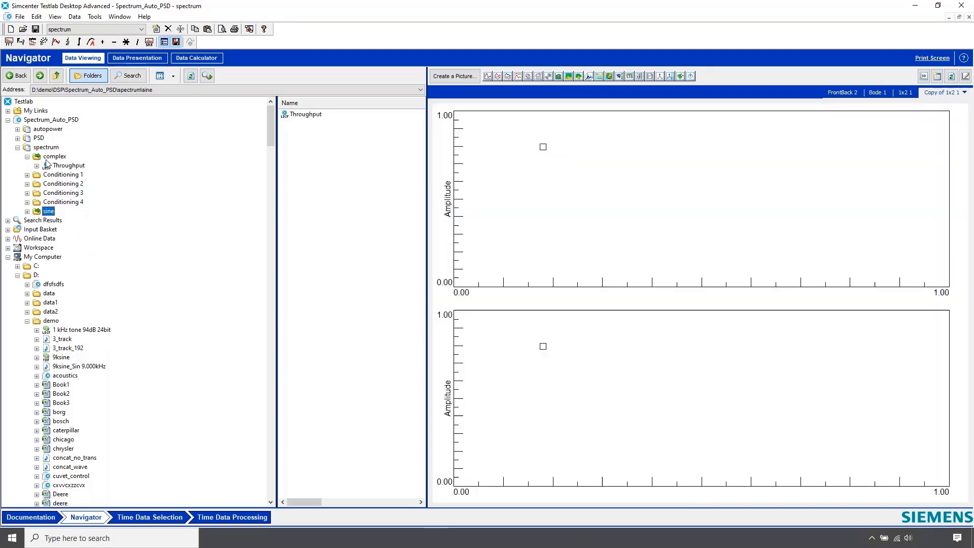
pyautogui.click(67, 166)
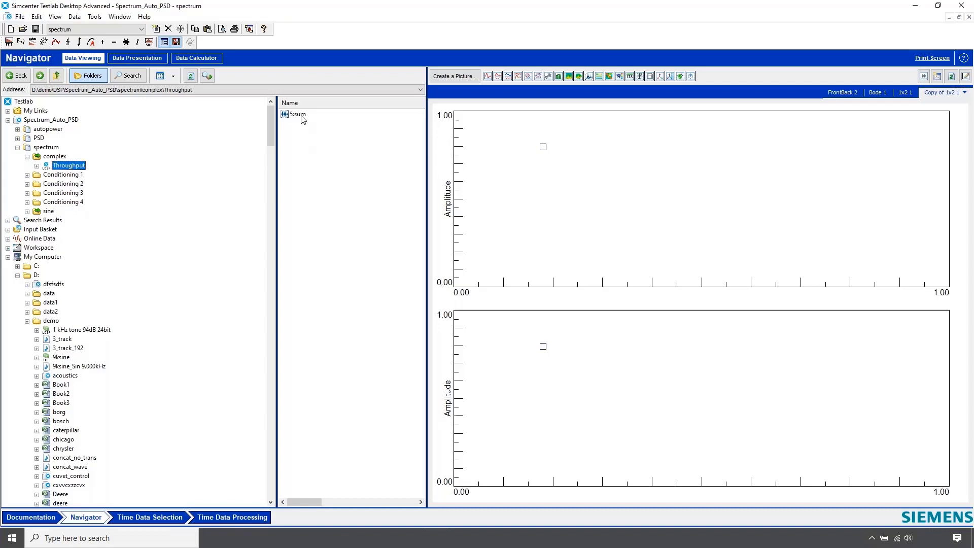
# - Plot 5:sum in both panes and convert the lower curve to a spectrum with FFT
pyautogui.moveTo(302, 119); pyautogui.dragTo(567, 194)
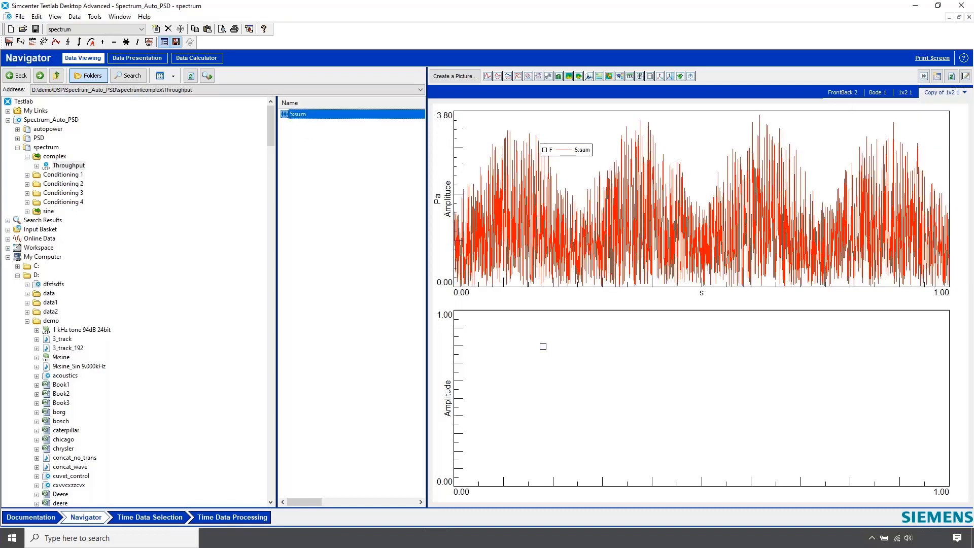
pyautogui.moveTo(316, 116); pyautogui.dragTo(566, 391)
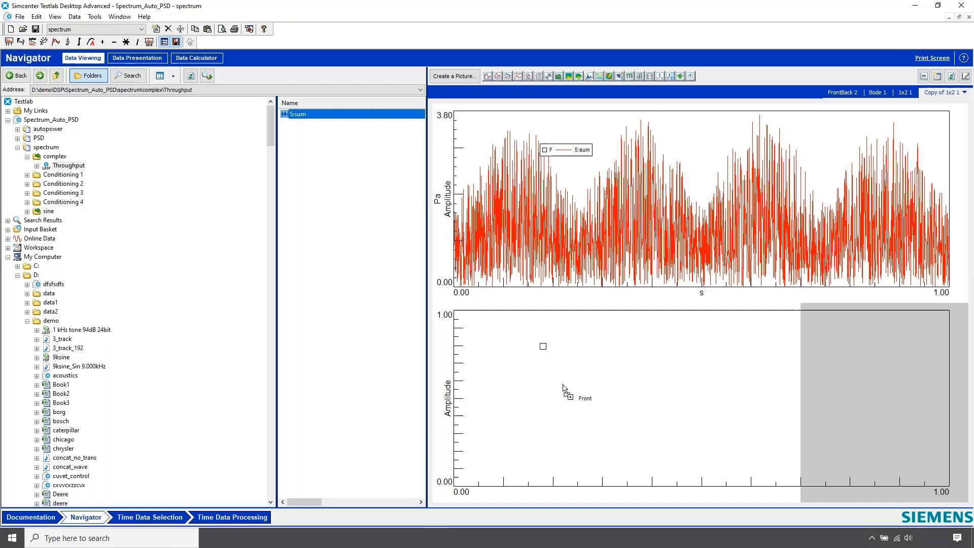
pyautogui.click(537, 450)
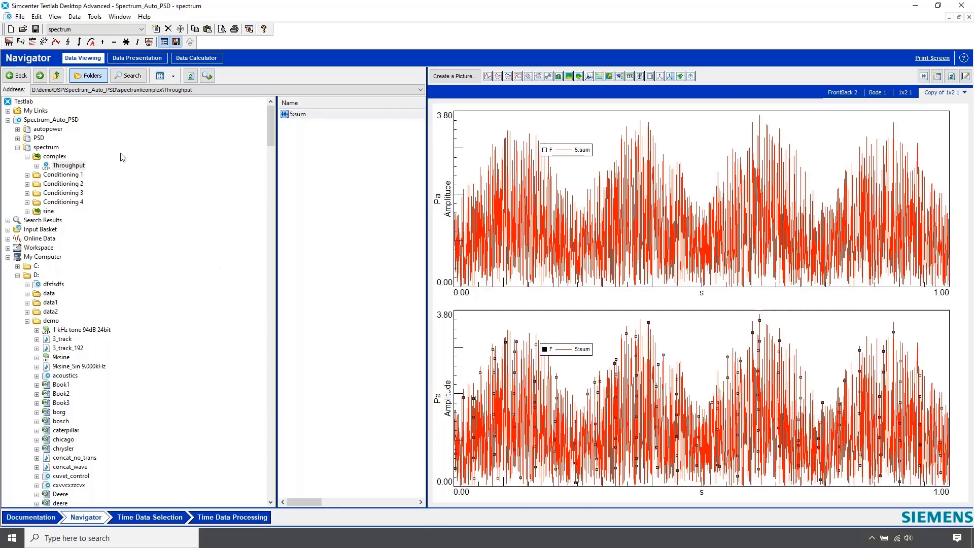
pyautogui.click(10, 42)
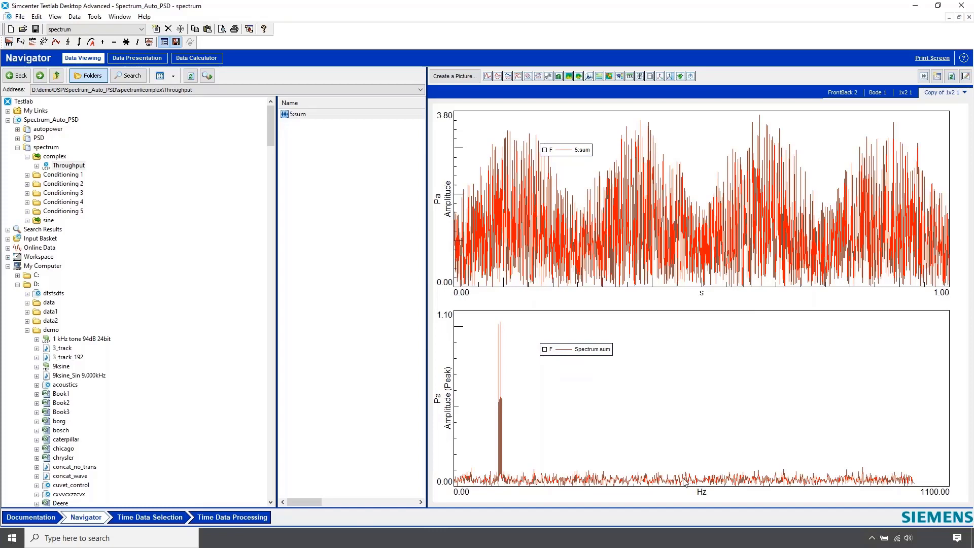
# - Inspect the spectral peak near 100 Hz with a single cursor, then remove it
pyautogui.rightClick(675, 406)
pyautogui.click(775, 159)
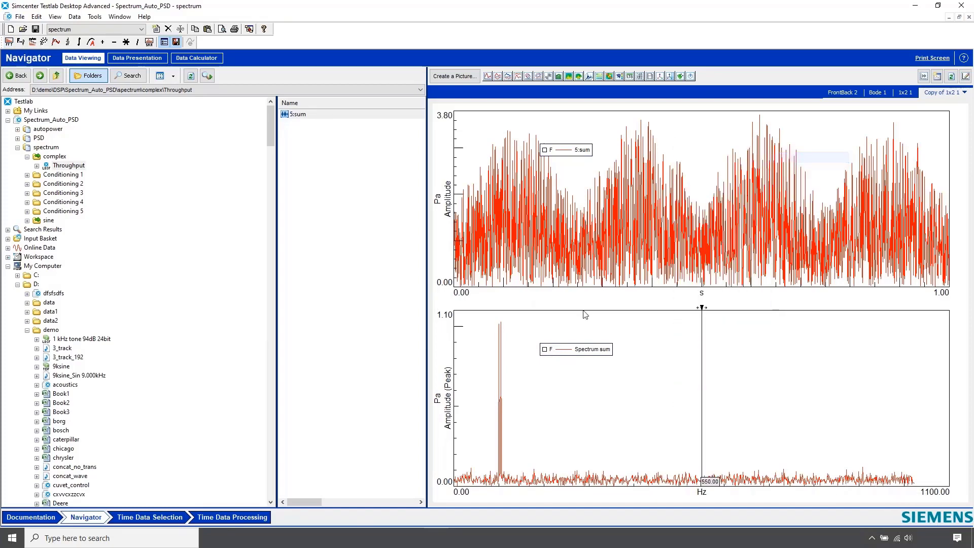
pyautogui.moveTo(696, 343); pyautogui.dragTo(501, 352)
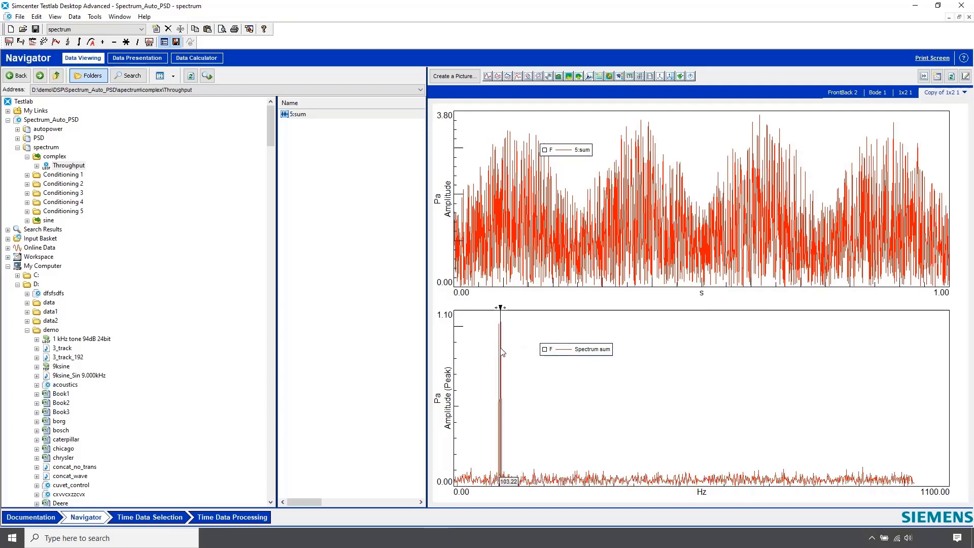
pyautogui.moveTo(500, 351); pyautogui.dragTo(508, 354)
pyautogui.rightClick(507, 352)
pyautogui.click(528, 366)
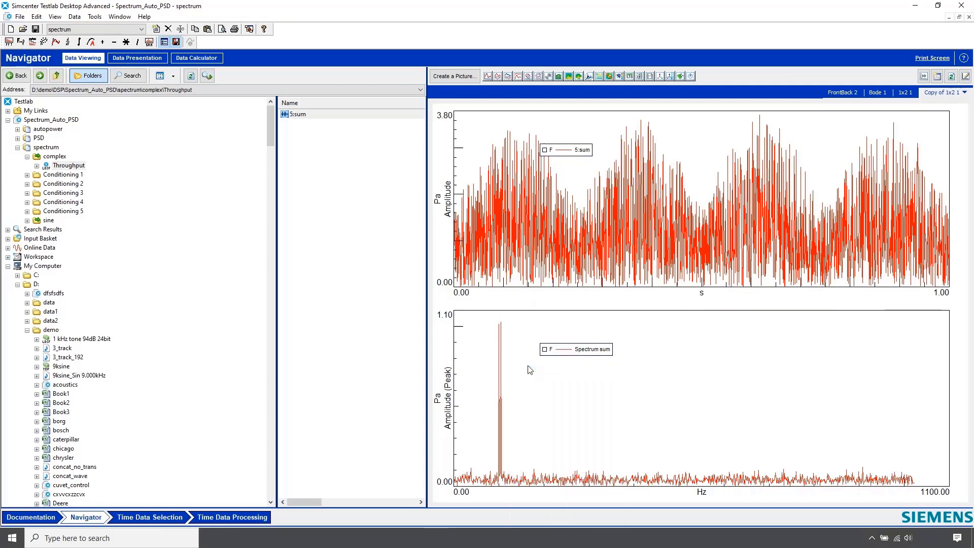
# - Inverse-transform the selected Spectrum sum trace into the 'Time sum' signal
pyautogui.click(502, 417)
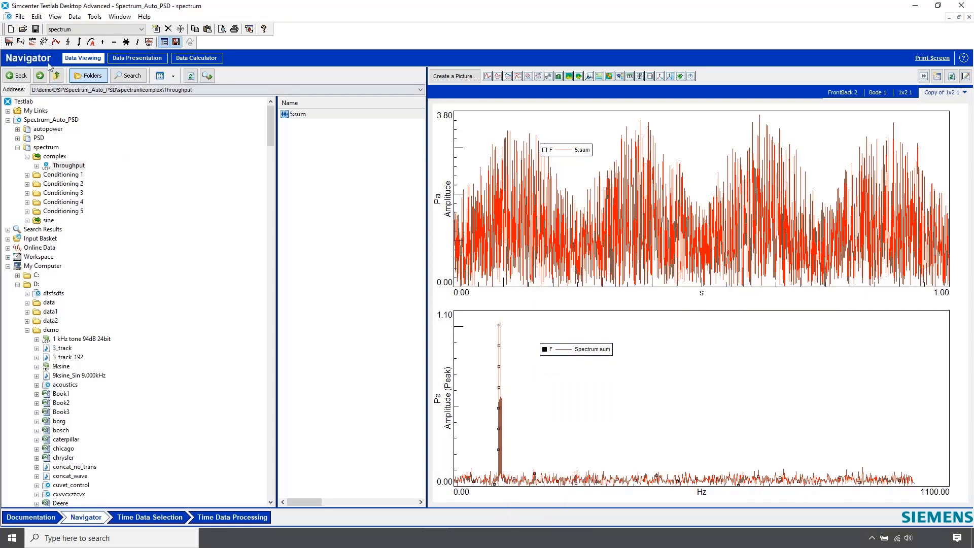
pyautogui.click(8, 42)
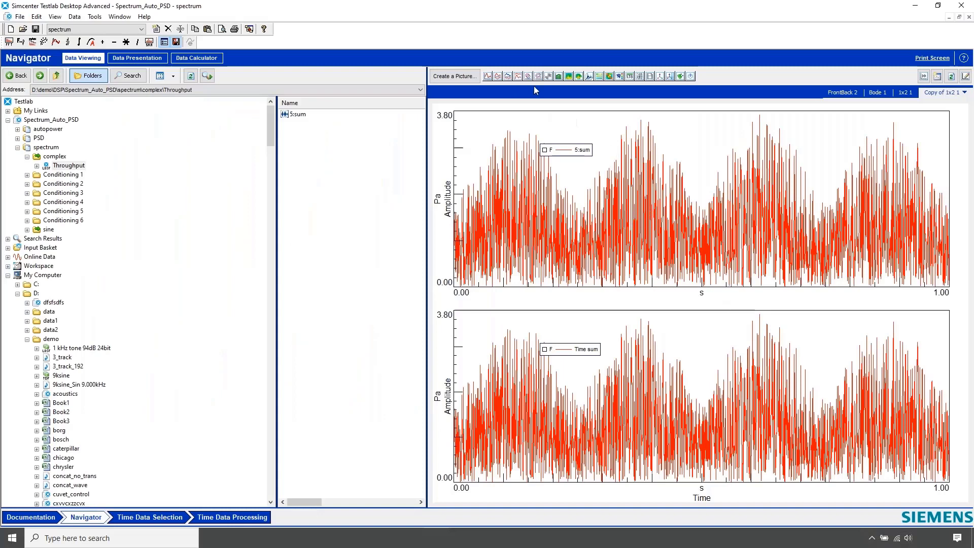
# - Plot the 1:sine throughput signal in the 'Bode 1' amplitude/phase layout
pyautogui.click(877, 93)
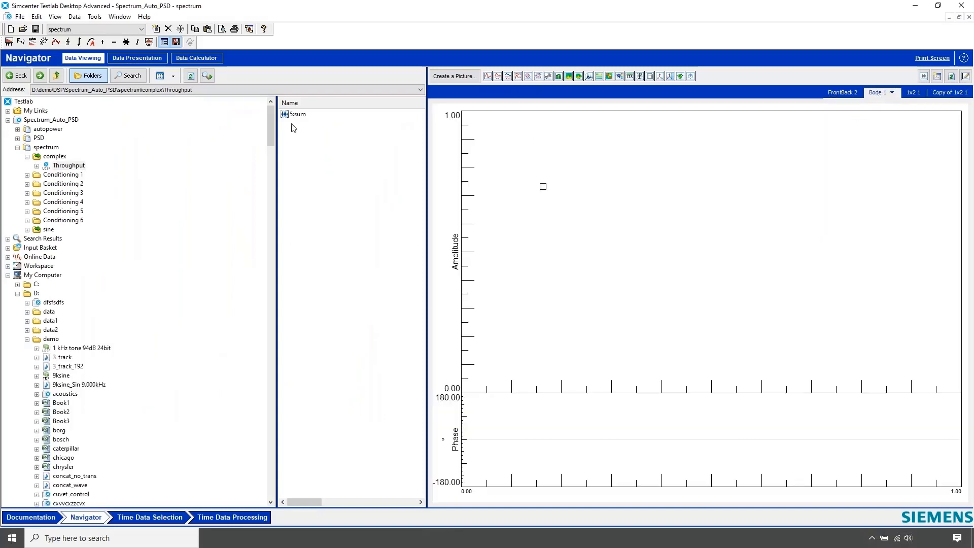
pyautogui.click(48, 230)
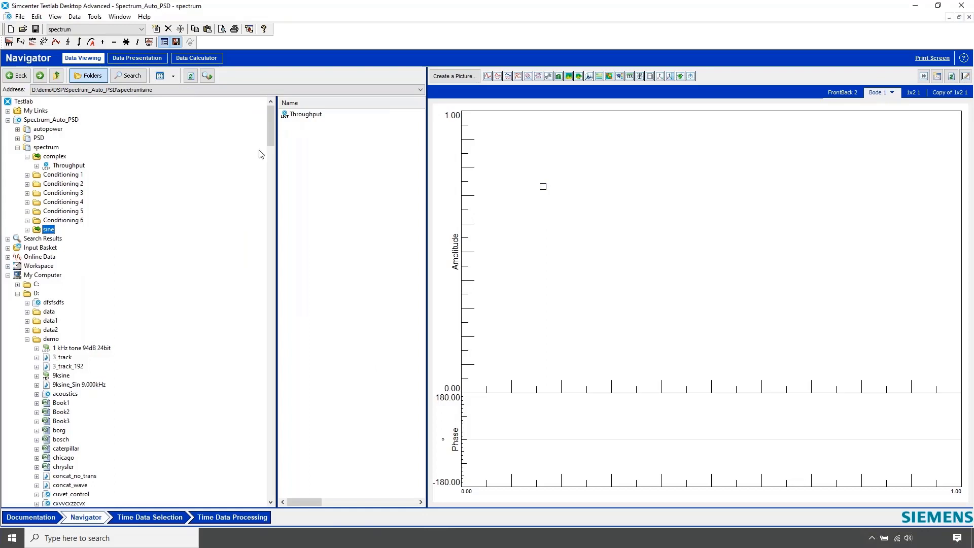
pyautogui.doubleClick(305, 116)
pyautogui.moveTo(302, 117); pyautogui.dragTo(569, 248)
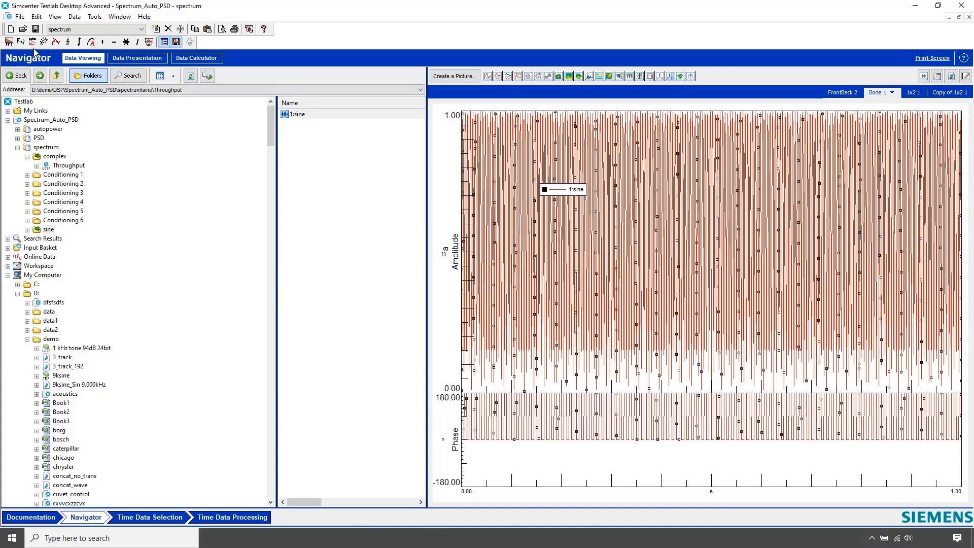
# - Convert the sine signal to a spectrum and back into 'Time sine'
pyautogui.click(9, 42)
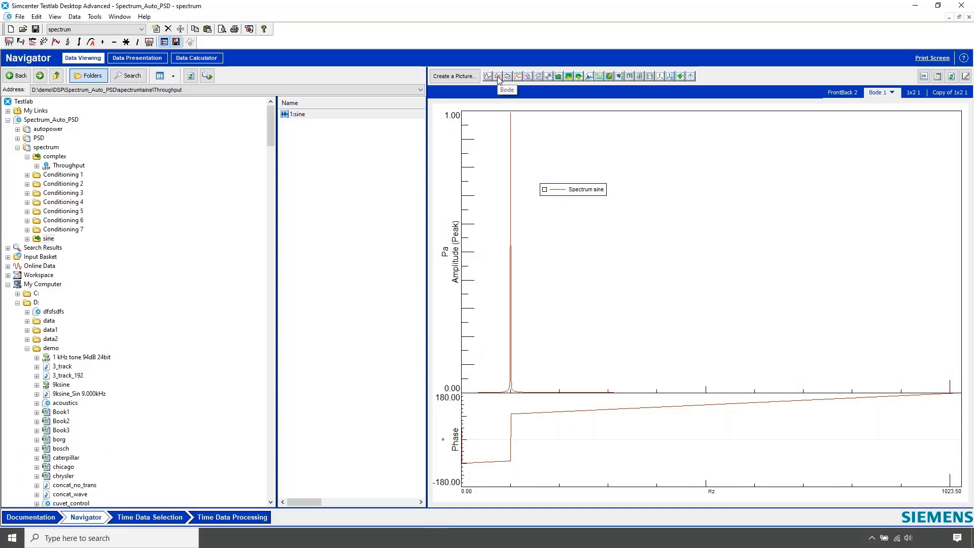
pyautogui.click(510, 343)
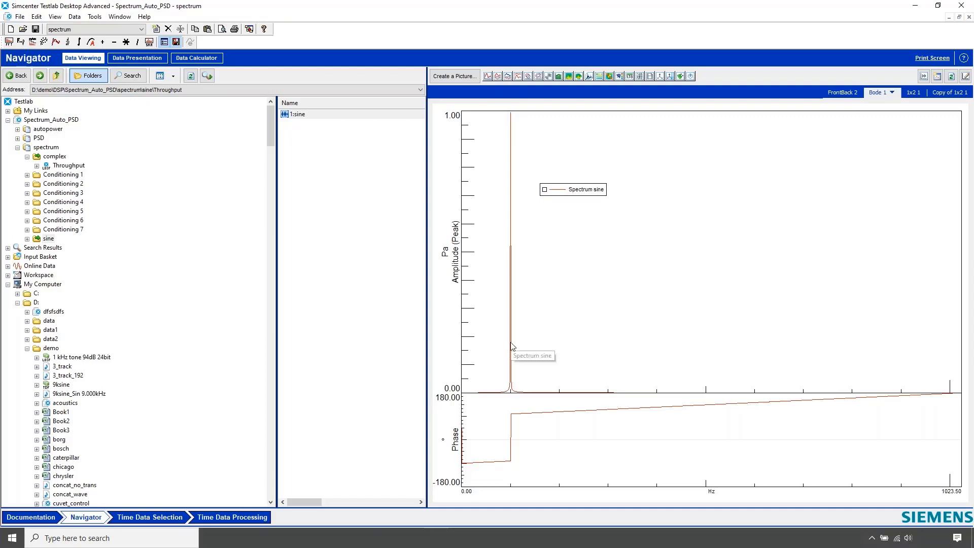
pyautogui.click(21, 42)
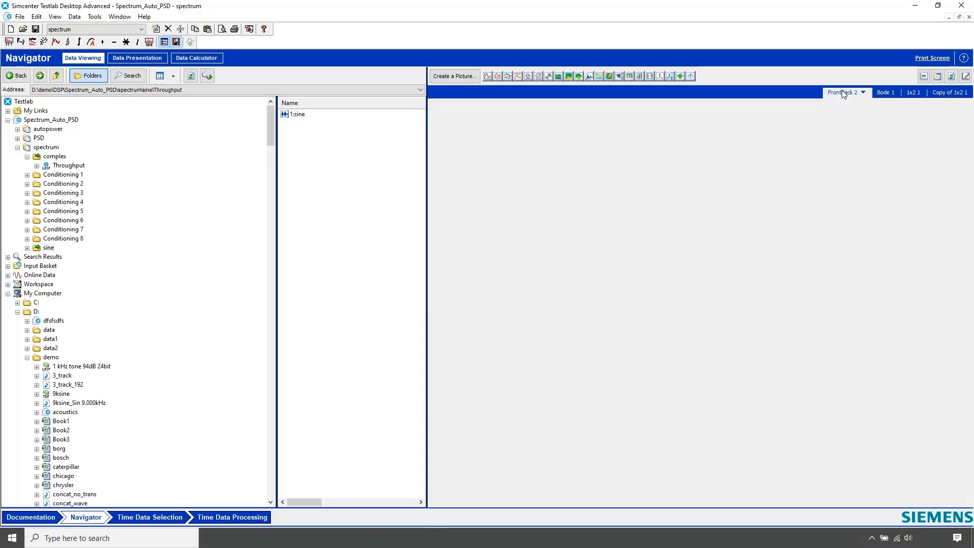
# - Go through the 'FrontBack 2' layout back to the 'Copy of 1x2 1' comparison
pyautogui.click(843, 92)
pyautogui.click(949, 92)
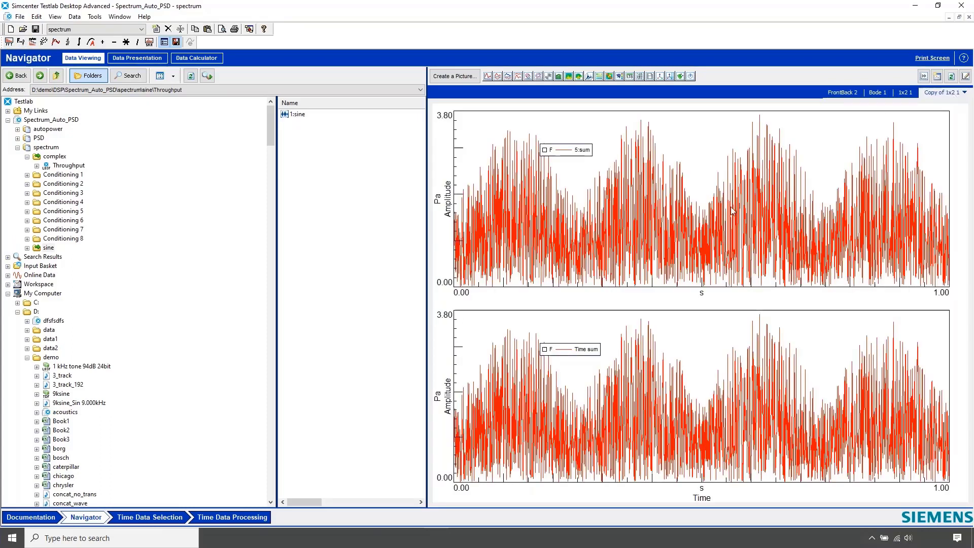